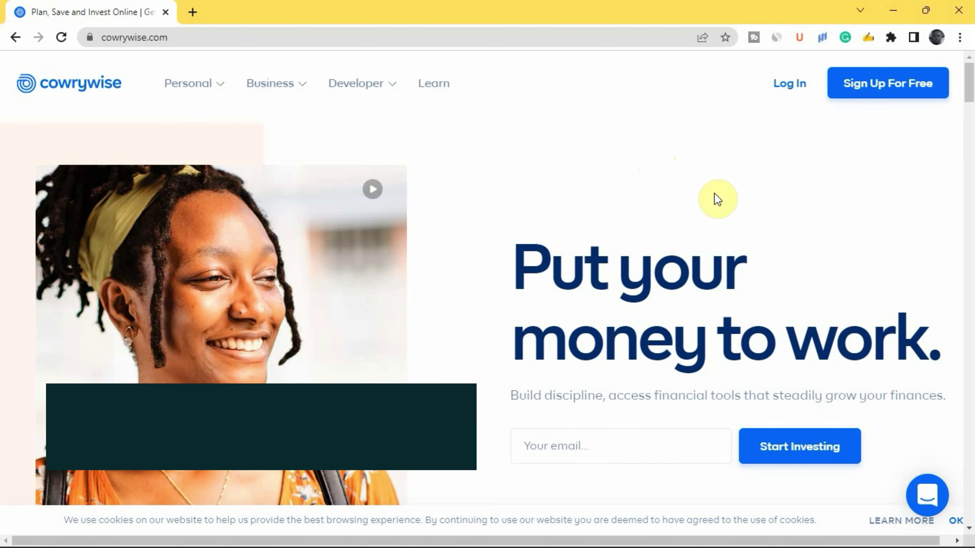
# Sign in to the existing Cowrywise account with the prefilled credentials instead of creating a new one
pyautogui.click(882, 91)
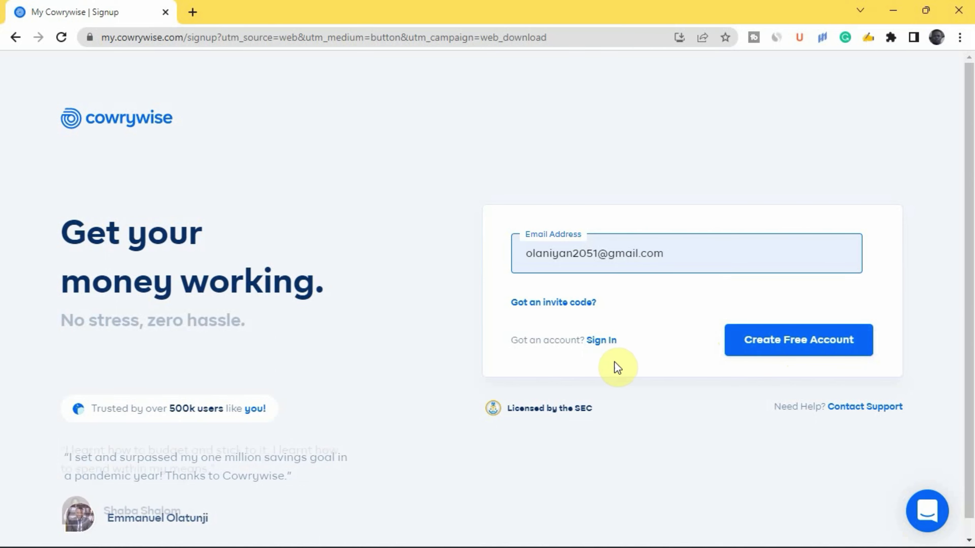
pyautogui.click(601, 340)
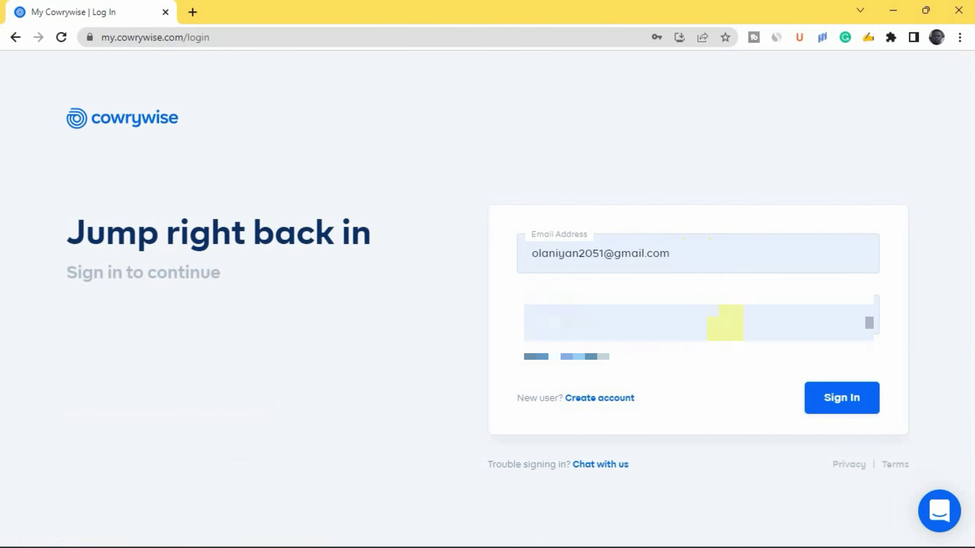
pyautogui.click(844, 398)
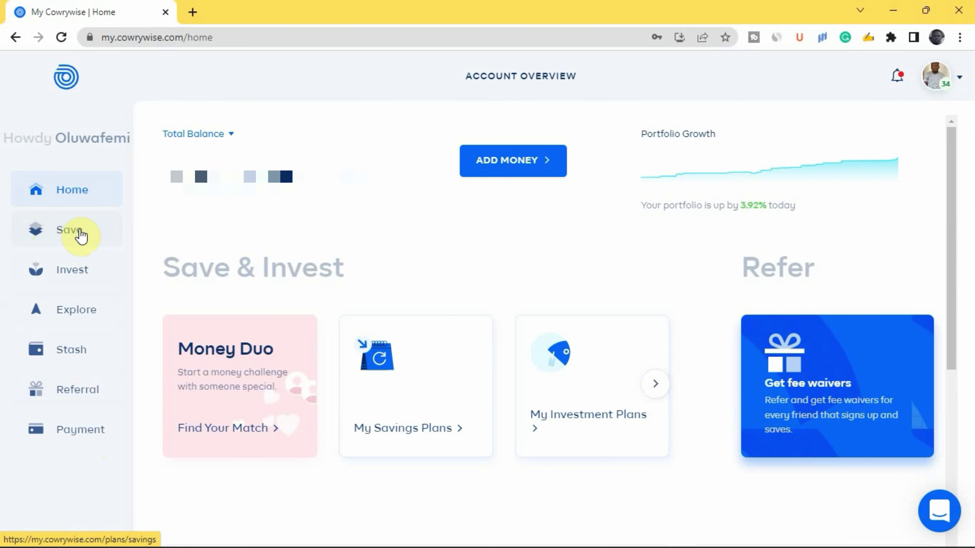
# Start a new savings plan and choose Regular Savings as its plan type
pyautogui.click(78, 242)
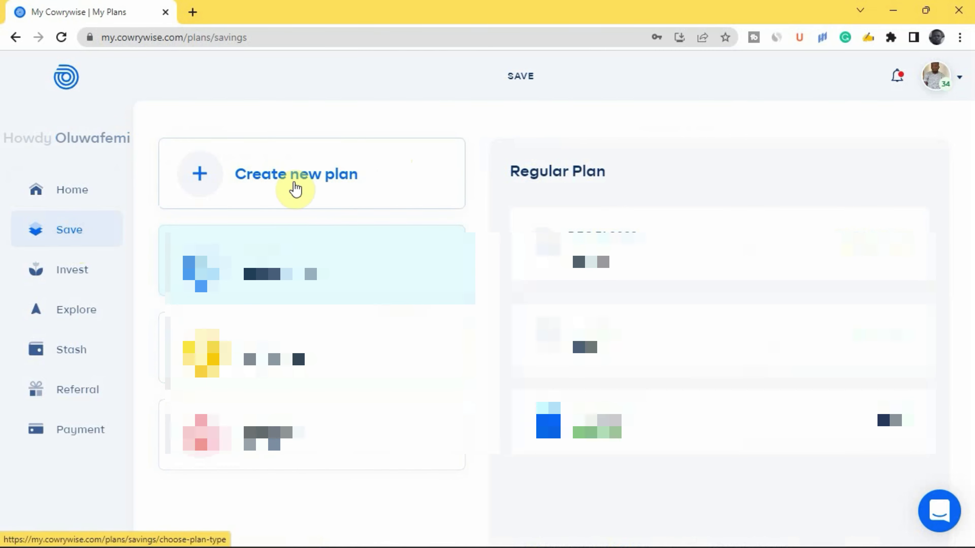
pyautogui.click(285, 166)
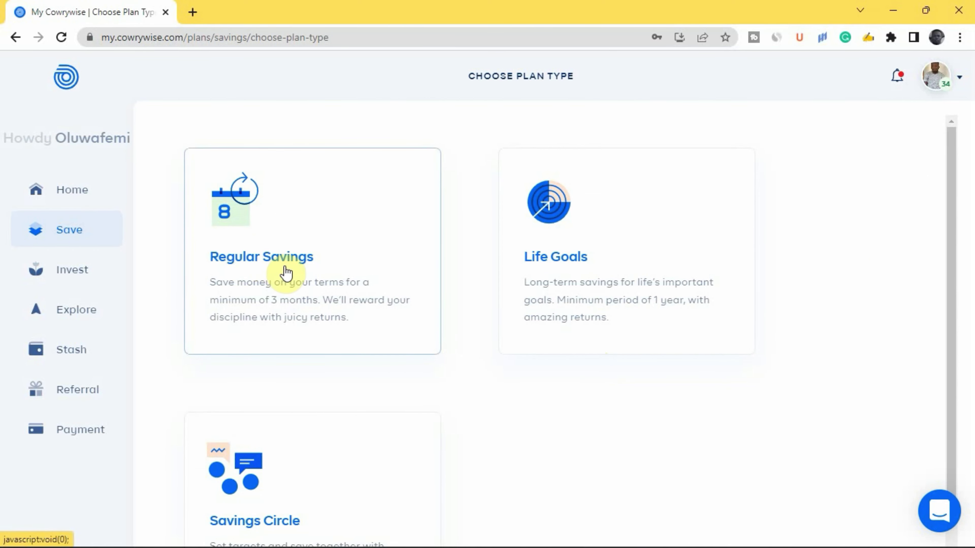
pyautogui.scroll(-2, 565, 280)
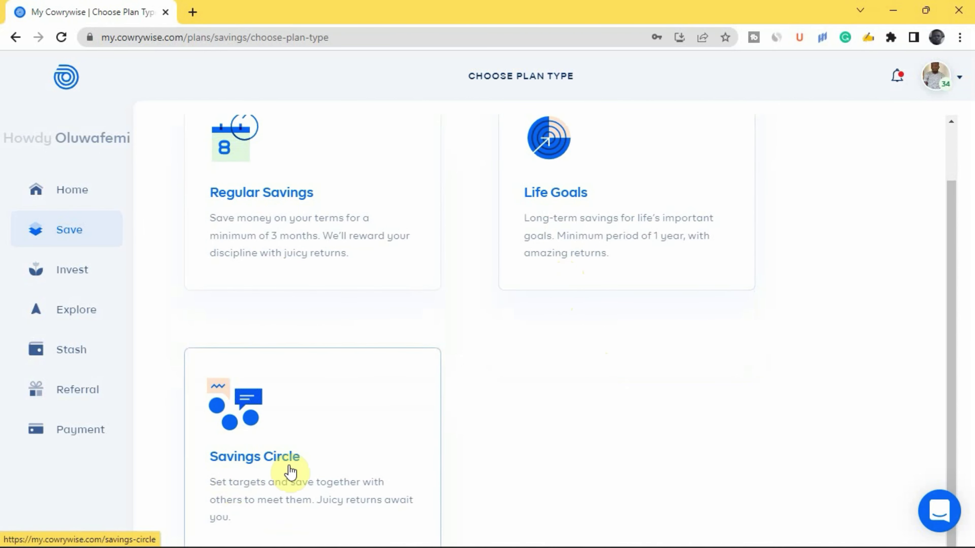
pyautogui.scroll(2, 365, 468)
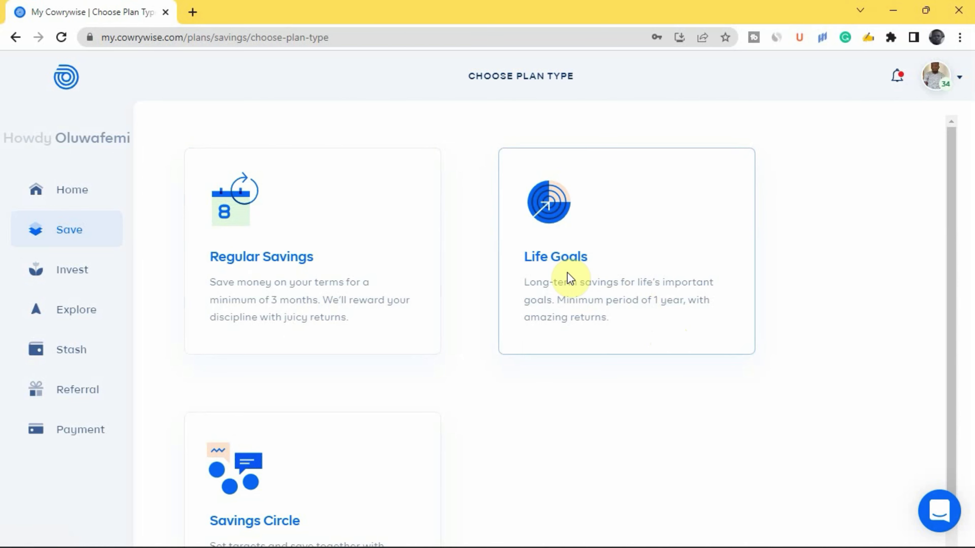
pyautogui.scroll(-2, 194, 498)
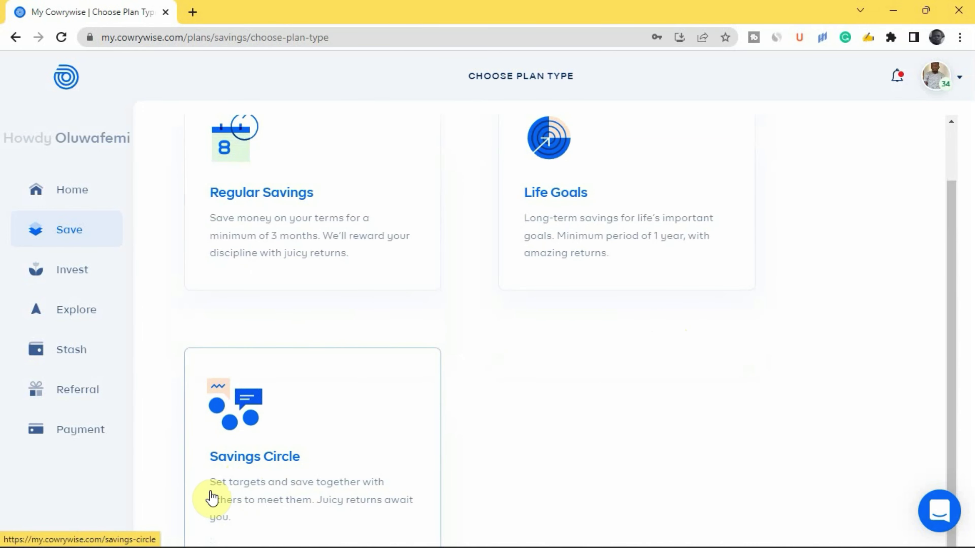
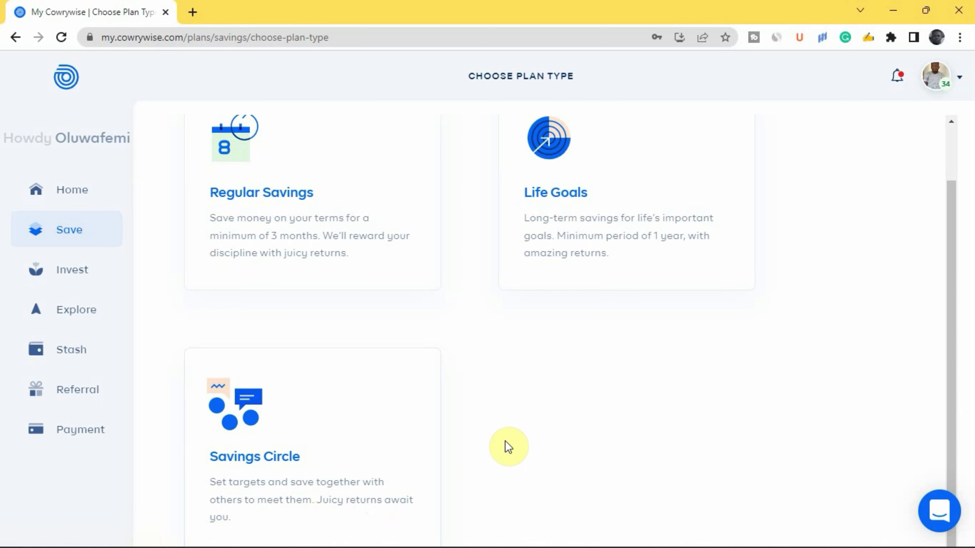
pyautogui.scroll(2, 523, 276)
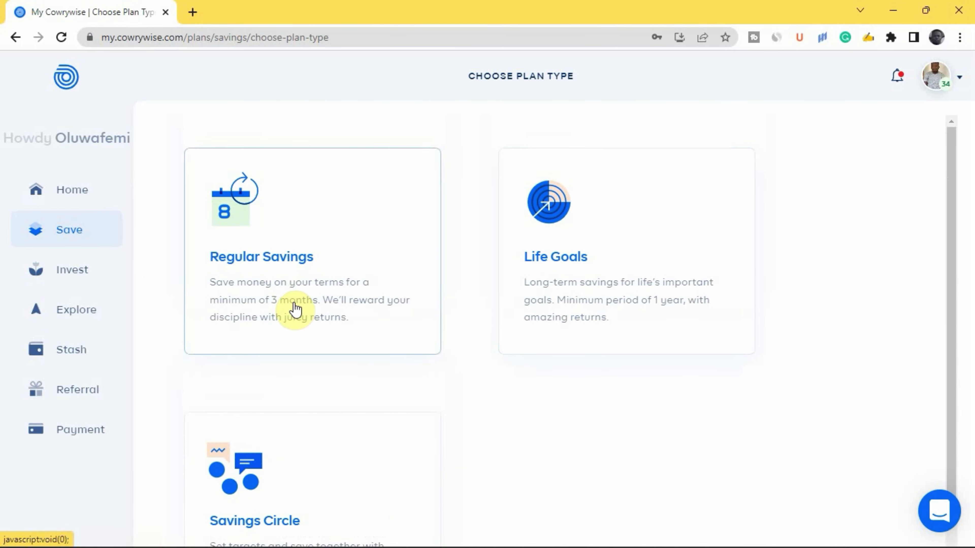
pyautogui.click(294, 292)
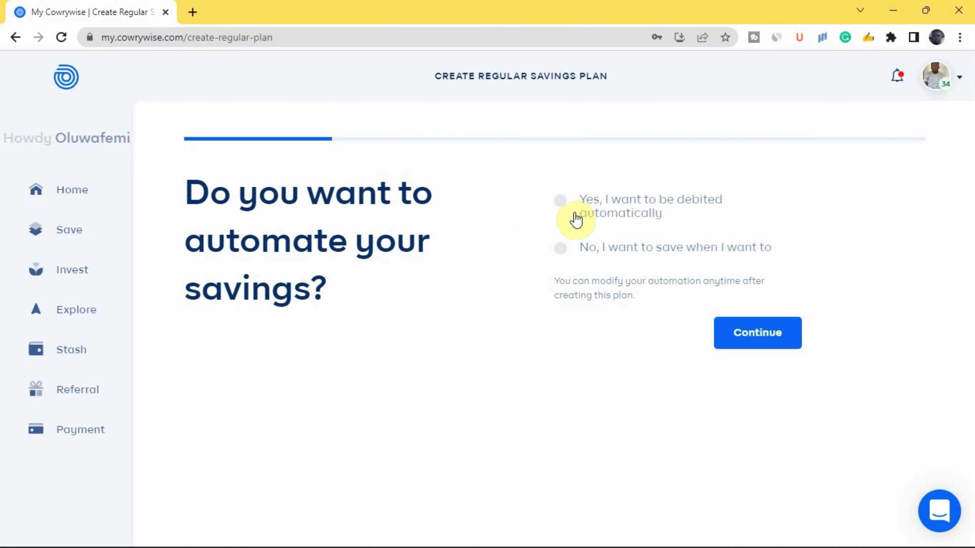
# Choose automatic debits for the regular savings plan and set the saving frequency to once a week
pyautogui.click(560, 206)
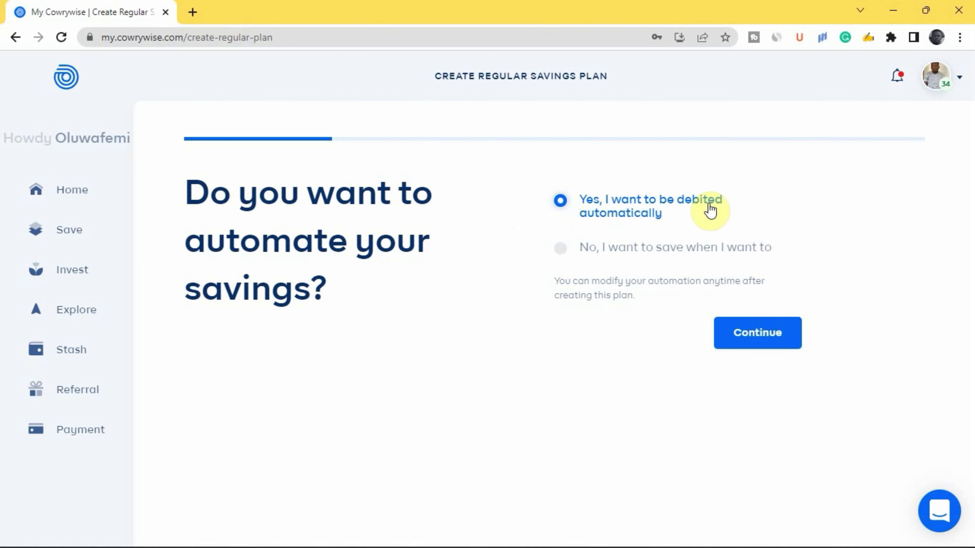
pyautogui.click(752, 344)
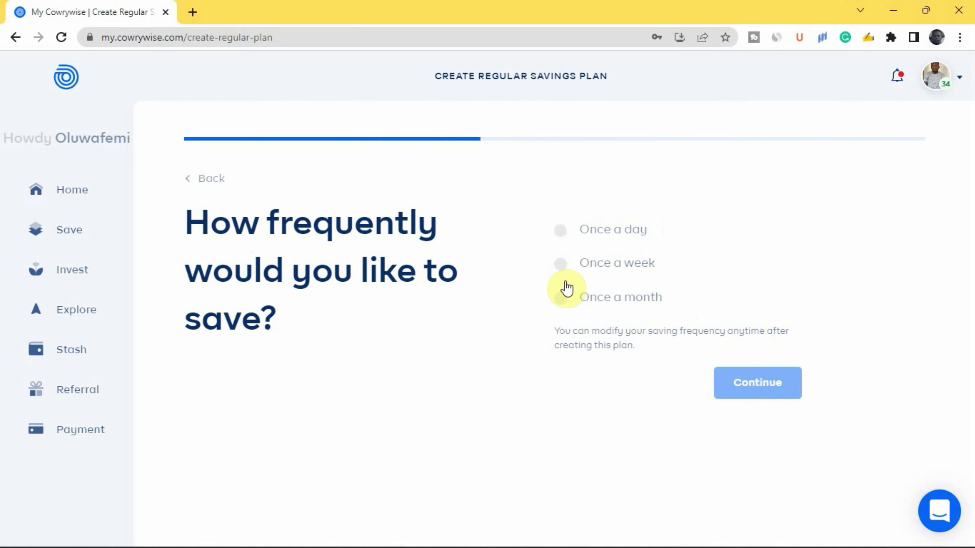
pyautogui.click(560, 269)
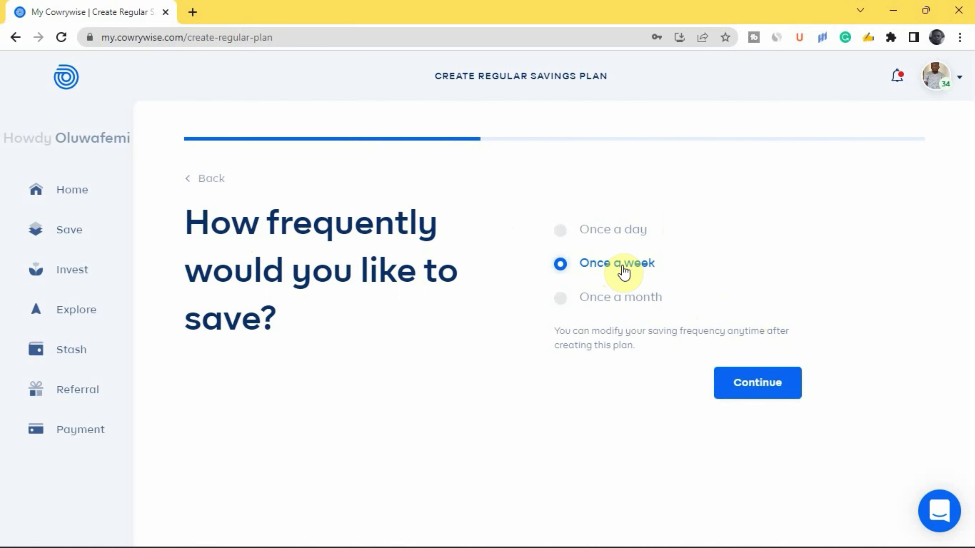
pyautogui.click(748, 382)
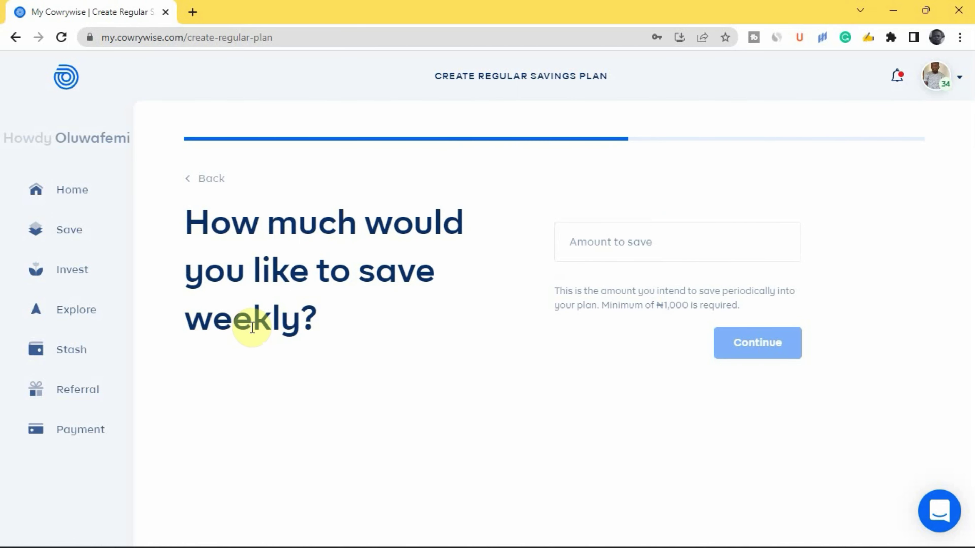
# Set the weekly amount to save to NGN 10,000 and continue to the plan's duration
pyautogui.click(668, 240)
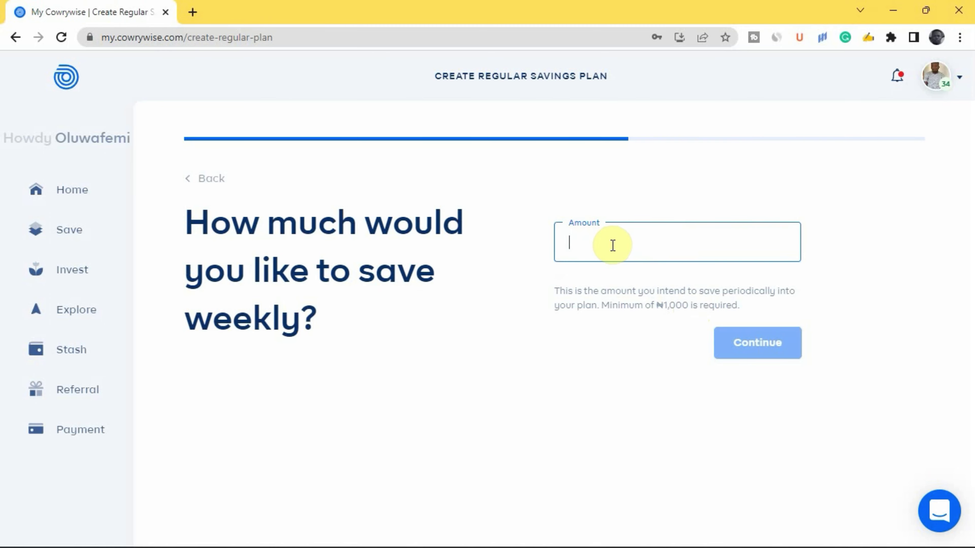
pyautogui.write('1')
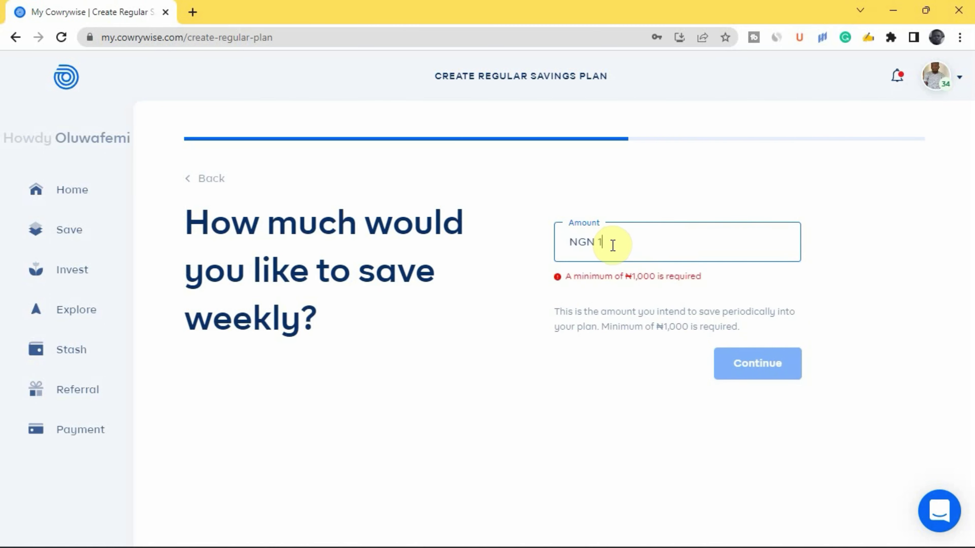
pyautogui.write('0,000')
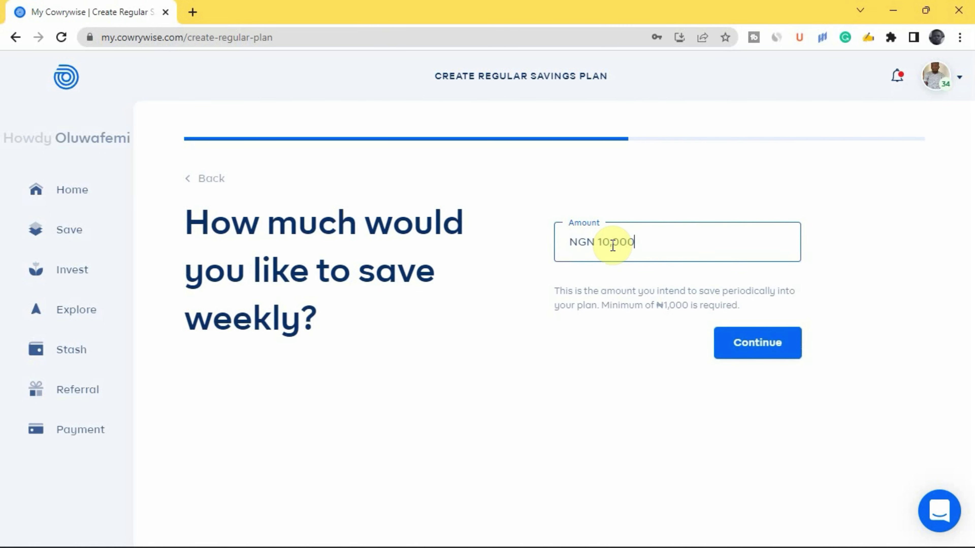
pyautogui.click(769, 347)
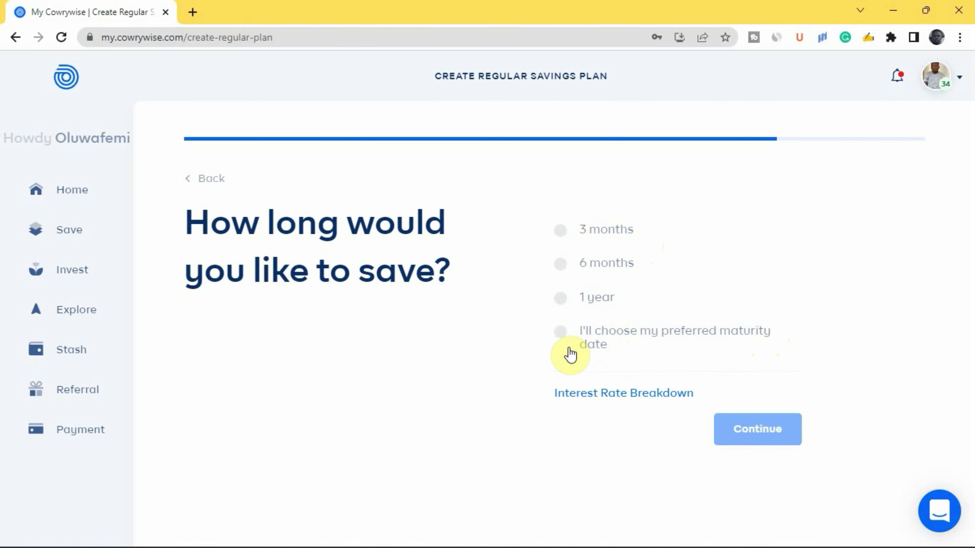
# Choose a preferred maturity date of September 1, 2024 for the savings plan and continue to the review
pyautogui.click(560, 343)
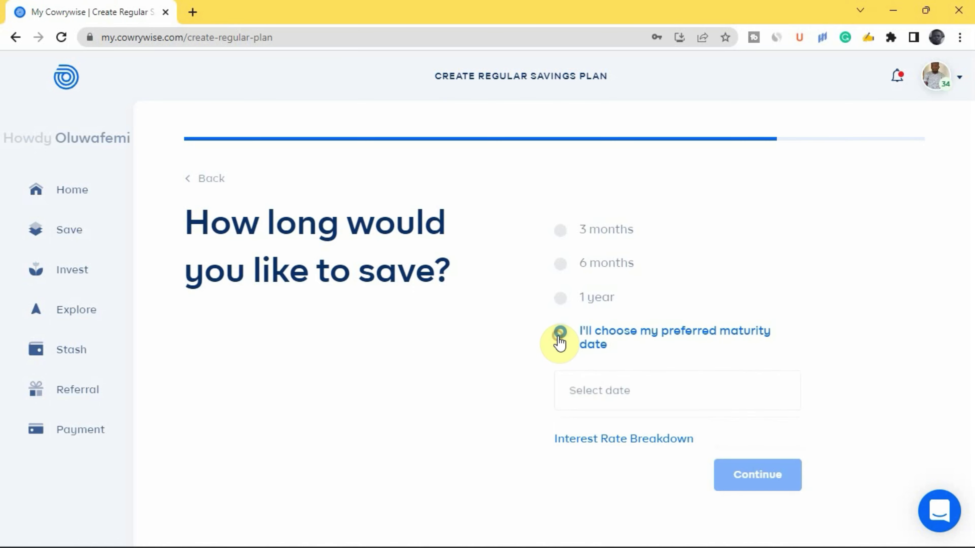
pyautogui.click(604, 396)
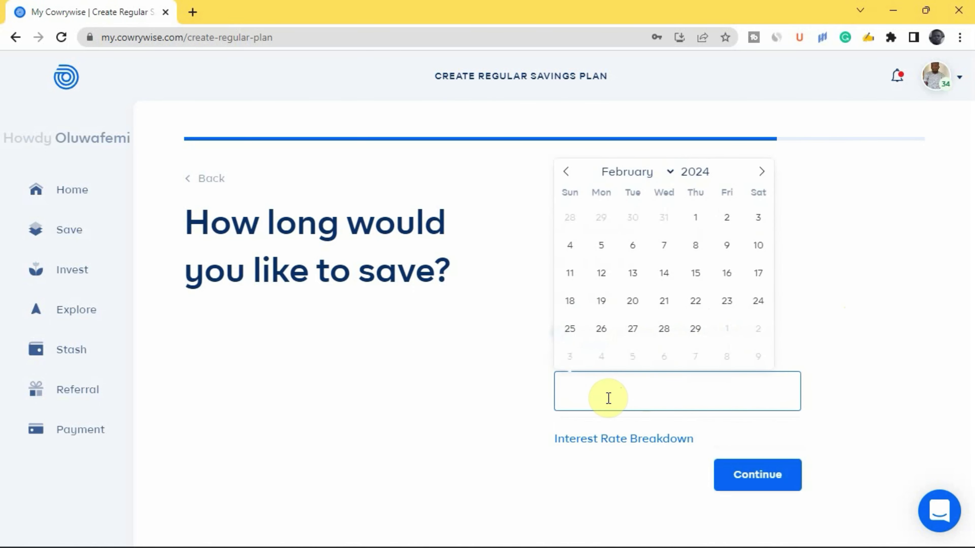
pyautogui.click(670, 174)
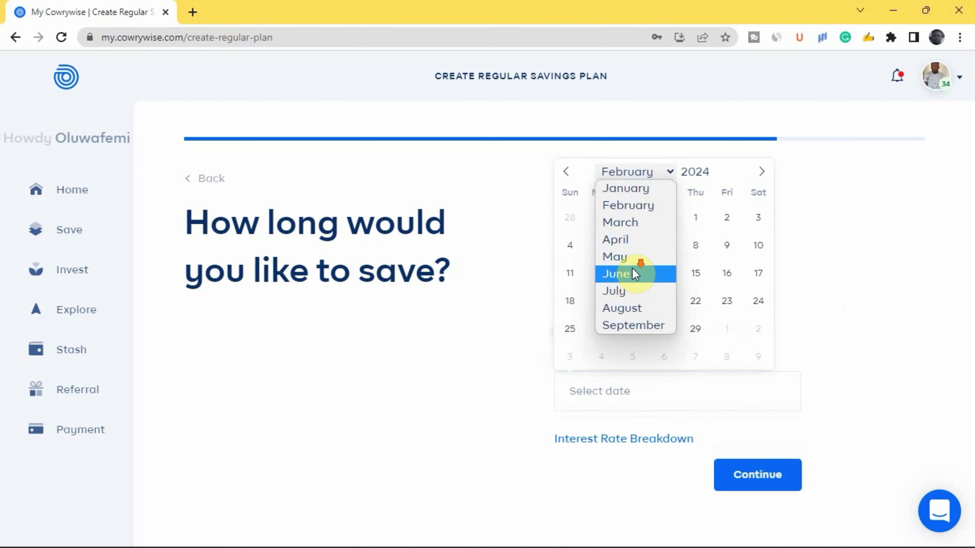
pyautogui.click(656, 323)
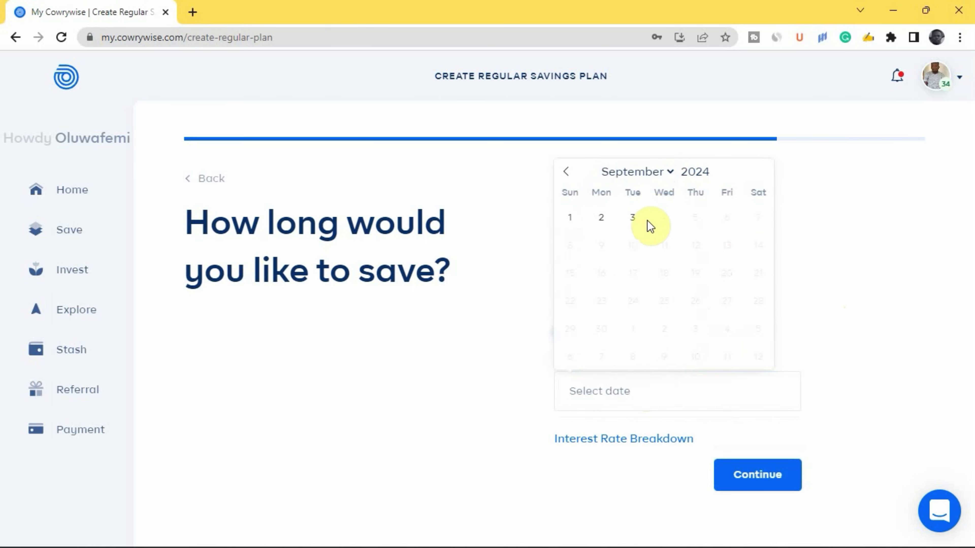
pyautogui.click(569, 219)
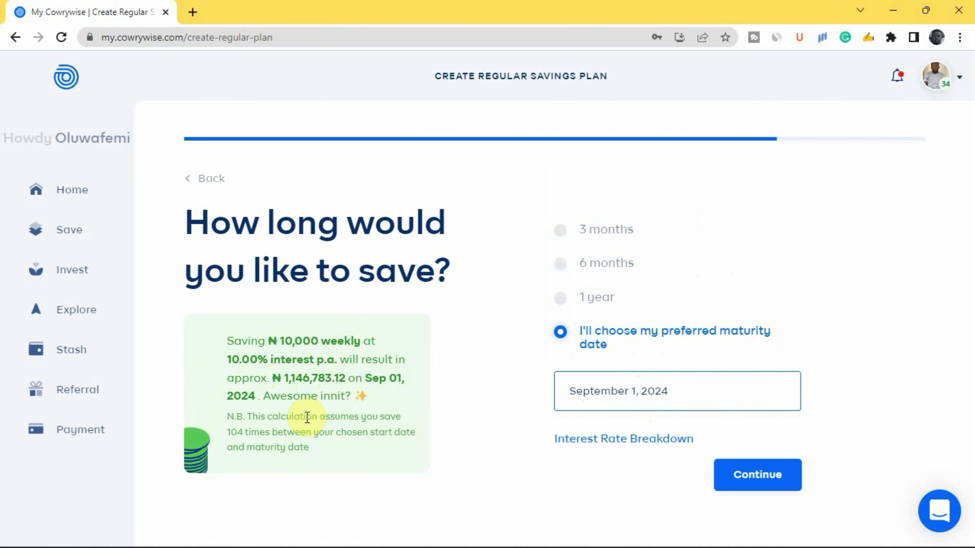
pyautogui.click(761, 476)
# Create the reviewed regular savings plan, accept the lock until maturity, and dismiss the success message
pyautogui.scroll(-2, 526, 336)
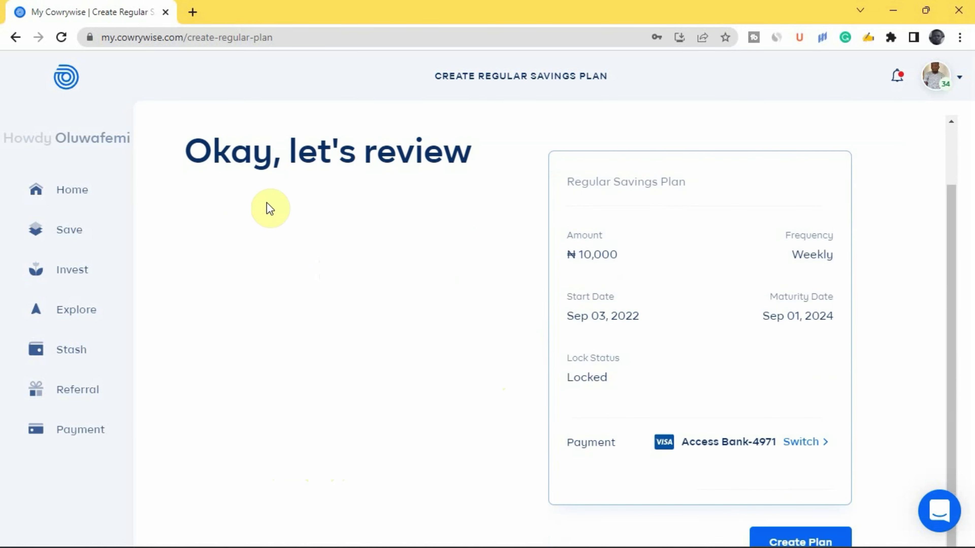
pyautogui.scroll(-1, 652, 182)
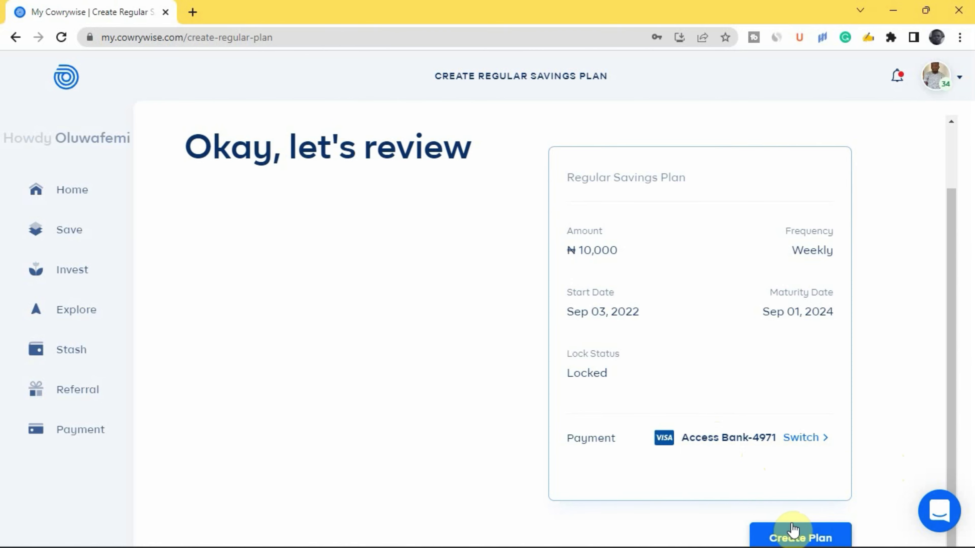
pyautogui.click(804, 539)
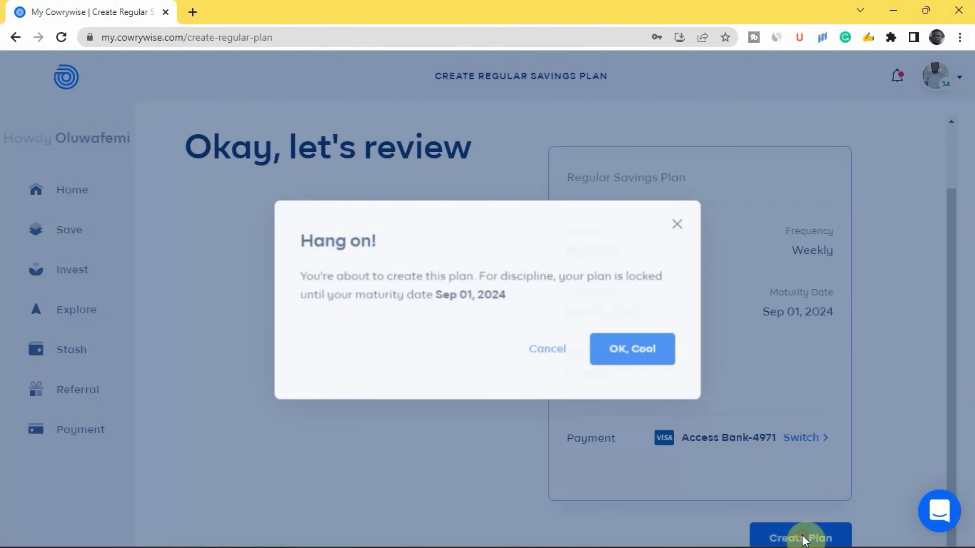
pyautogui.press('Return')
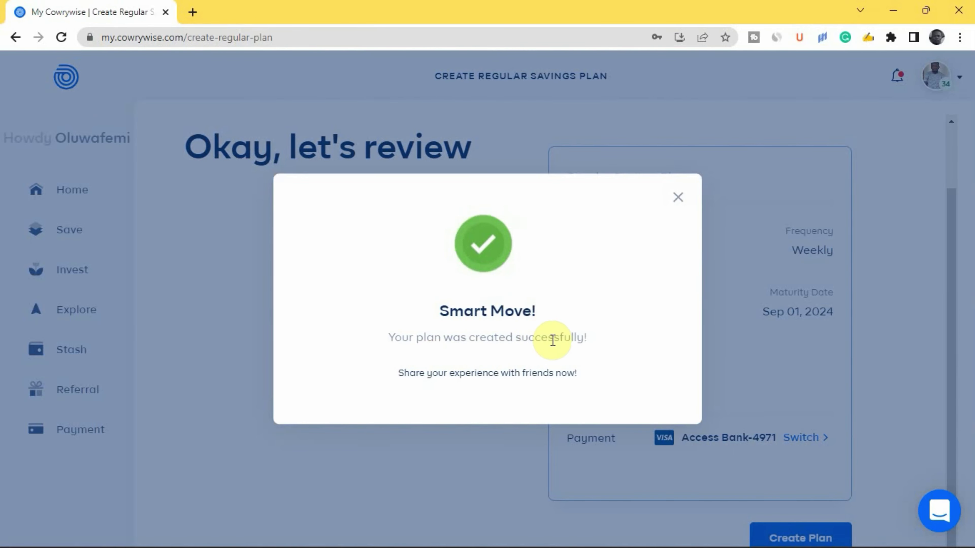
pyautogui.click(678, 198)
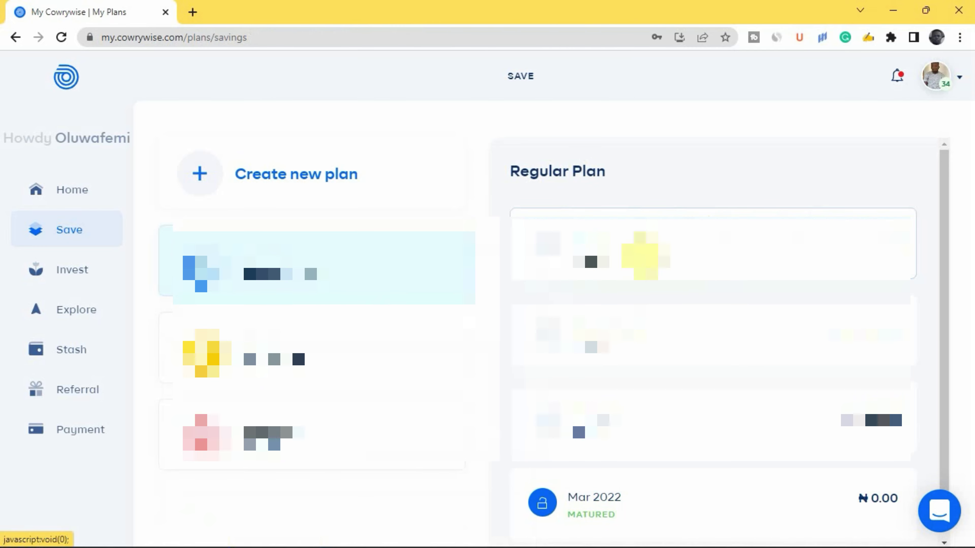
# Open the first plan in the Regular Plan list and edit its preferences
pyautogui.click(638, 257)
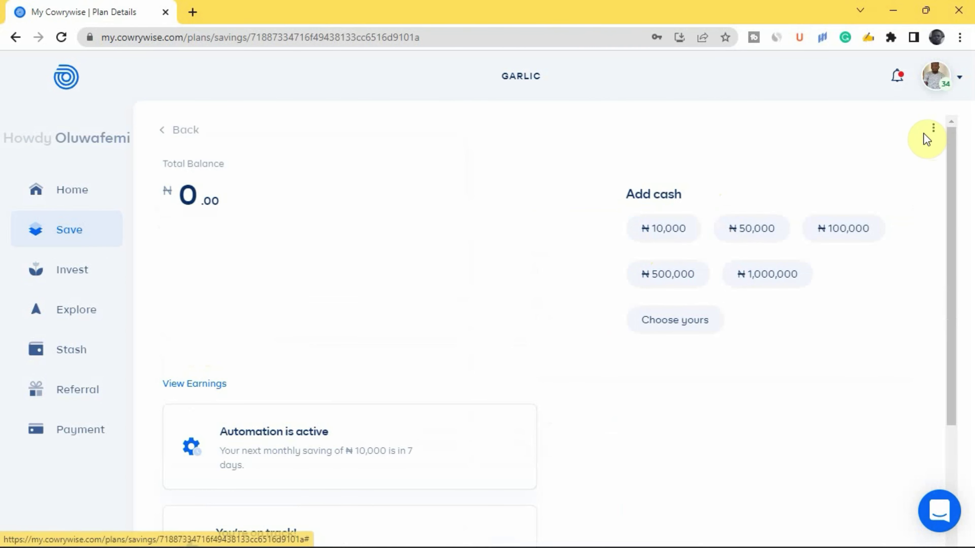
pyautogui.click(933, 129)
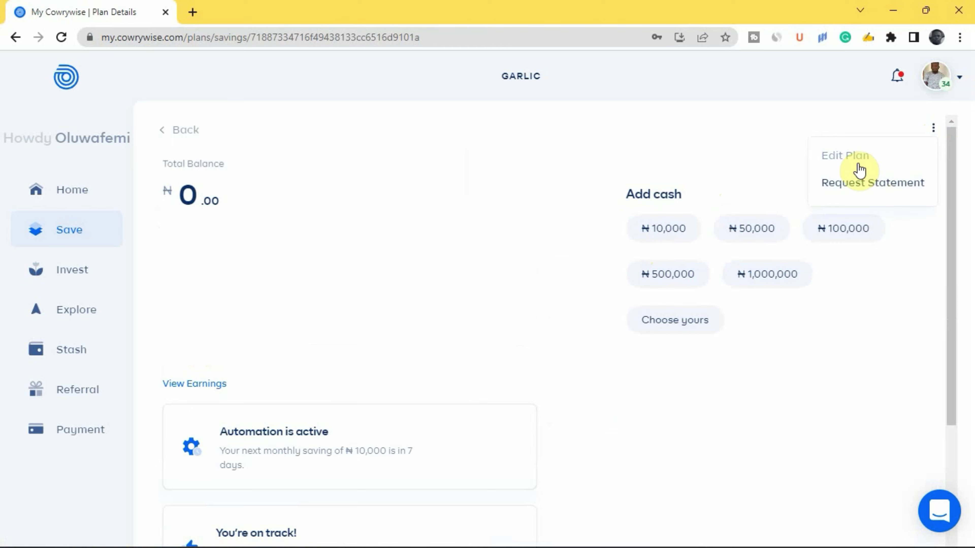
pyautogui.click(855, 155)
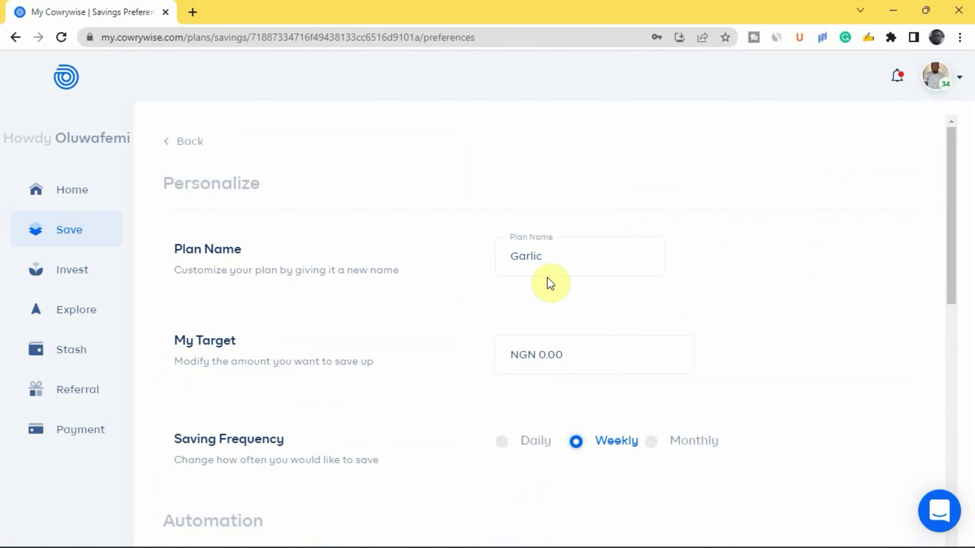
# Rename the savings plan as New Car
pyautogui.click(547, 259)
pyautogui.press('BackSpace')
pyautogui.press('BackSpace')
pyautogui.press('BackSpace')
pyautogui.press('BackSpace')
pyautogui.press('BackSpace')
pyautogui.press('BackSpace')
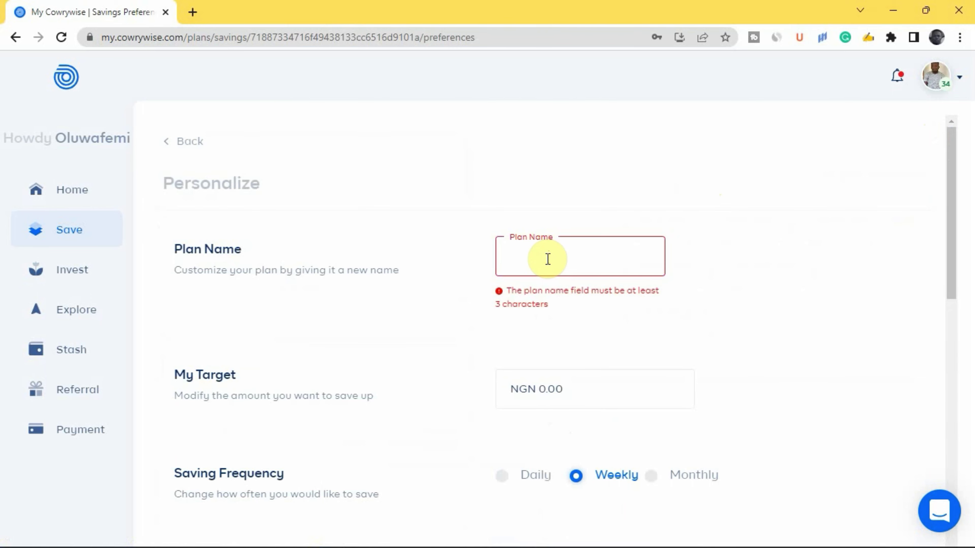
pyautogui.write('New Car')
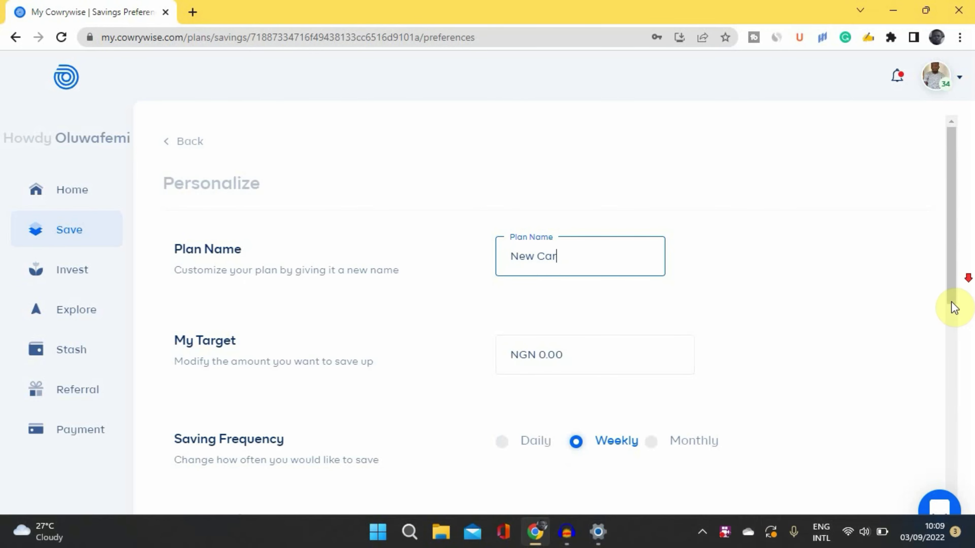
pyautogui.scroll(-10, 688, 332)
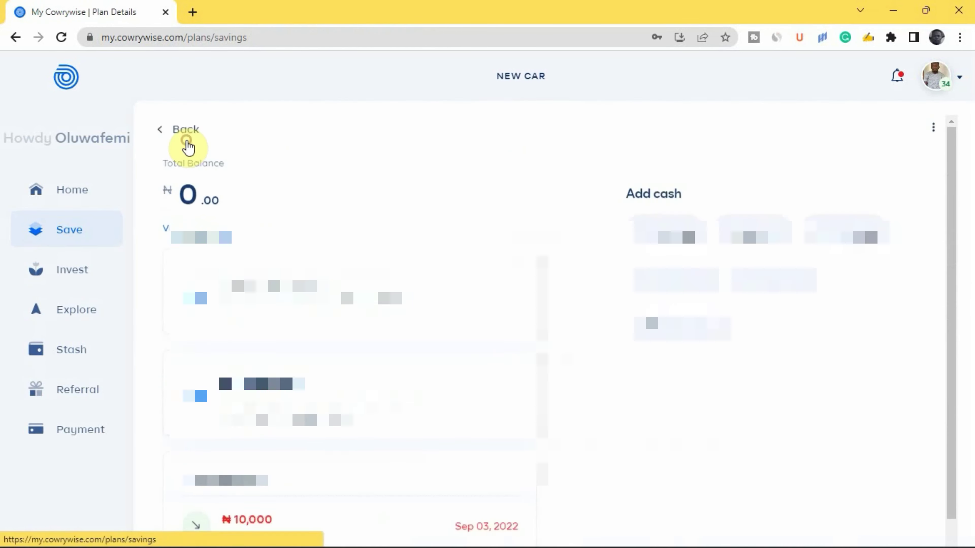
# Start a new savings plan from the savings overview, view the available life goals, and return to the savings overview
pyautogui.click(187, 141)
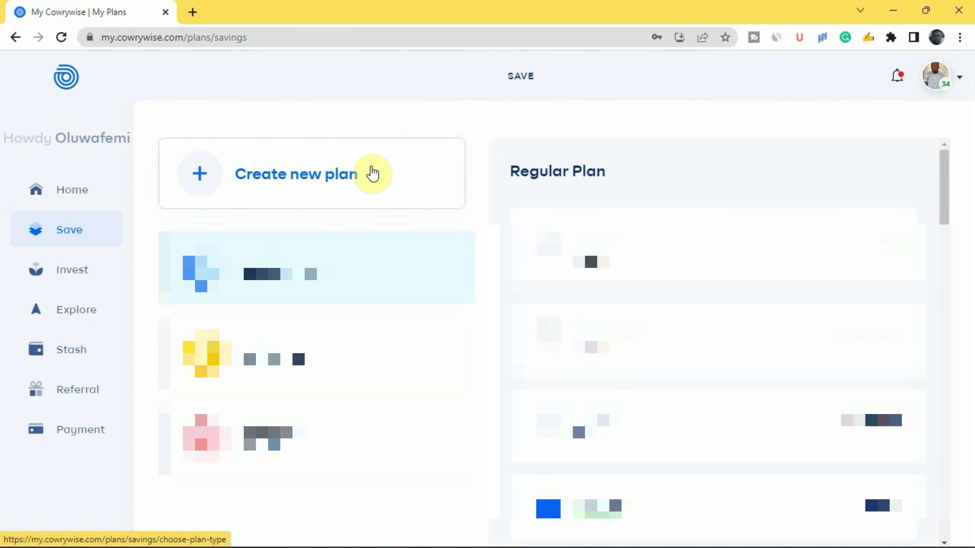
pyautogui.click(297, 183)
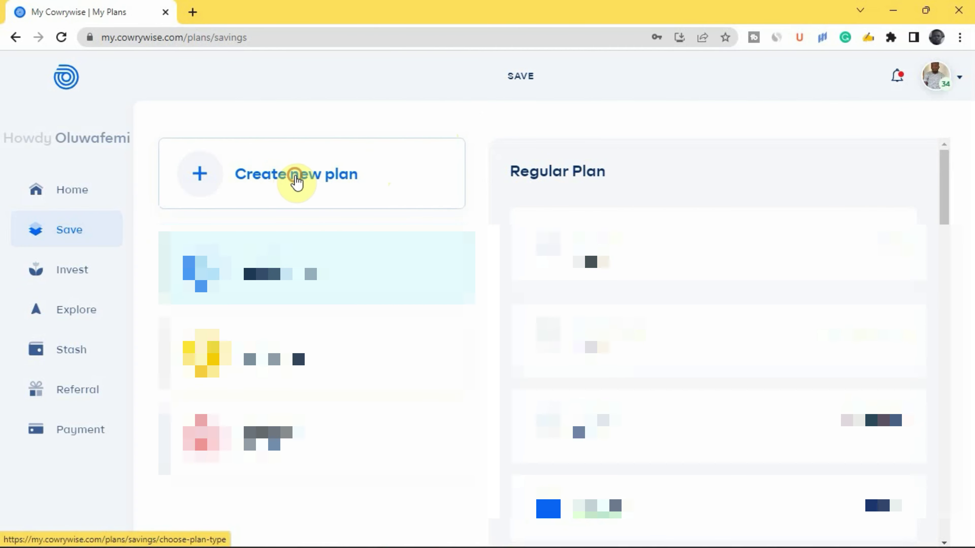
pyautogui.click(629, 235)
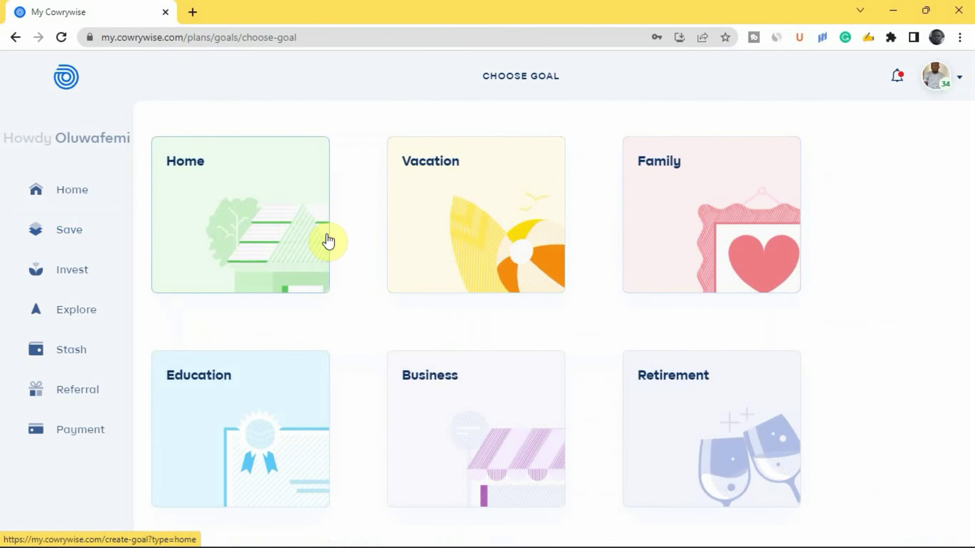
pyautogui.click(464, 232)
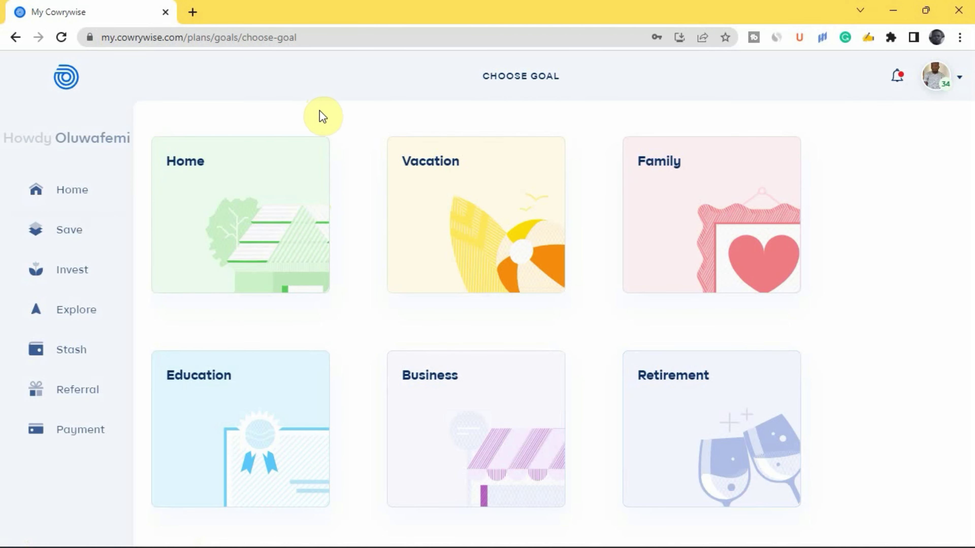
pyautogui.click(9, 232)
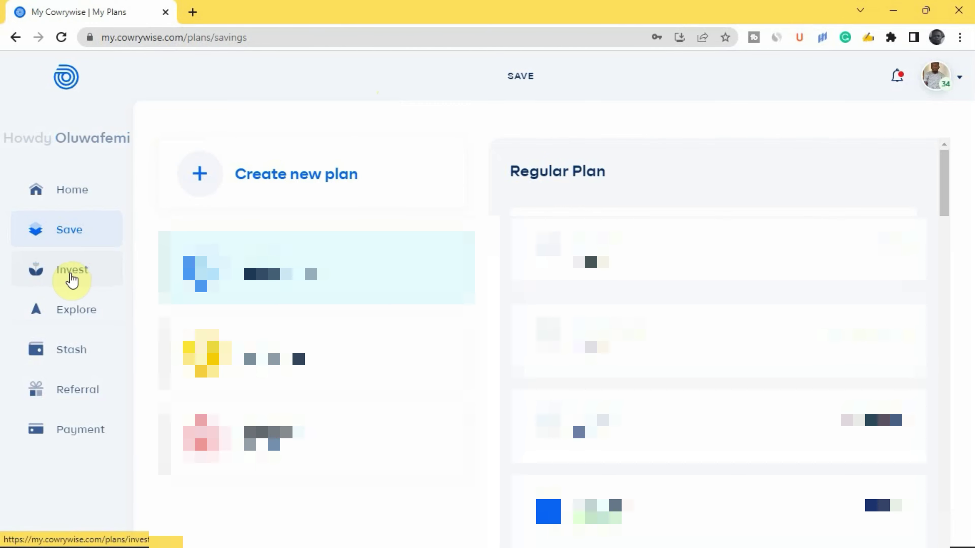
# Start a new investment in Dollar Mutual Funds, view the Nigerian Eurobond Fund details, and return to the investments overview
pyautogui.click(60, 267)
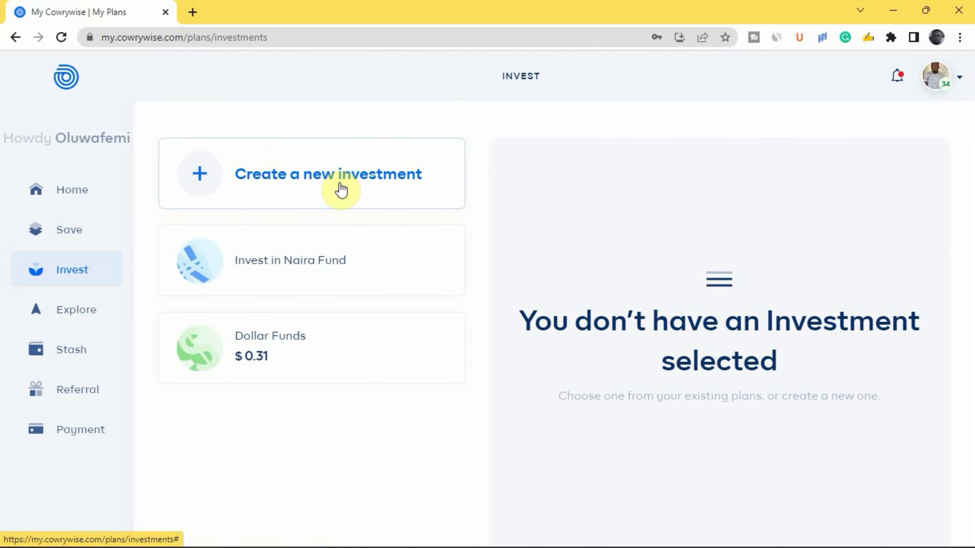
pyautogui.click(274, 177)
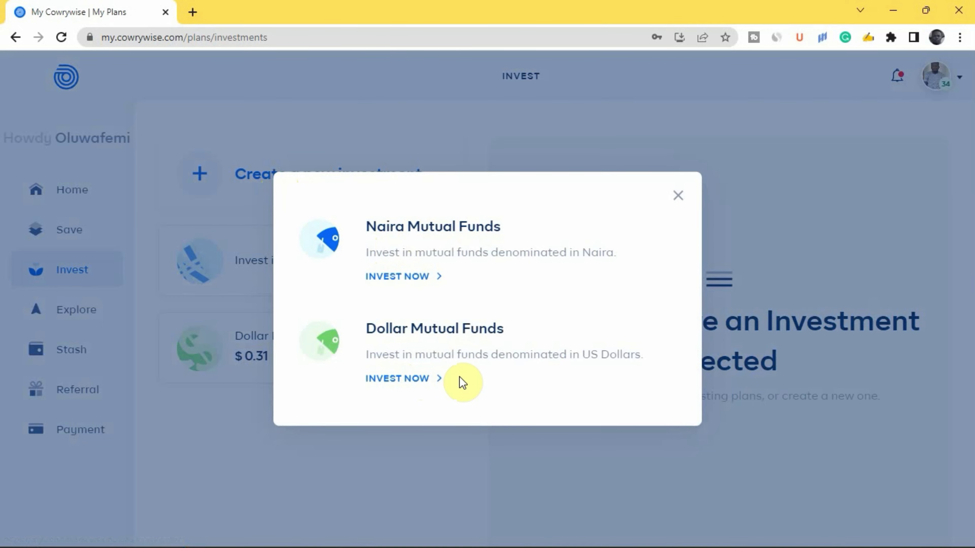
pyautogui.click(403, 379)
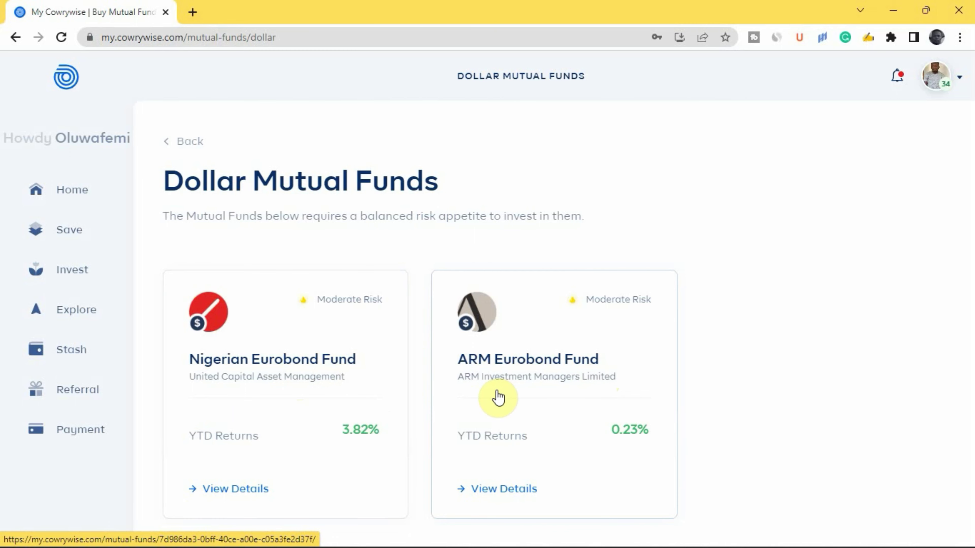
pyautogui.click(238, 357)
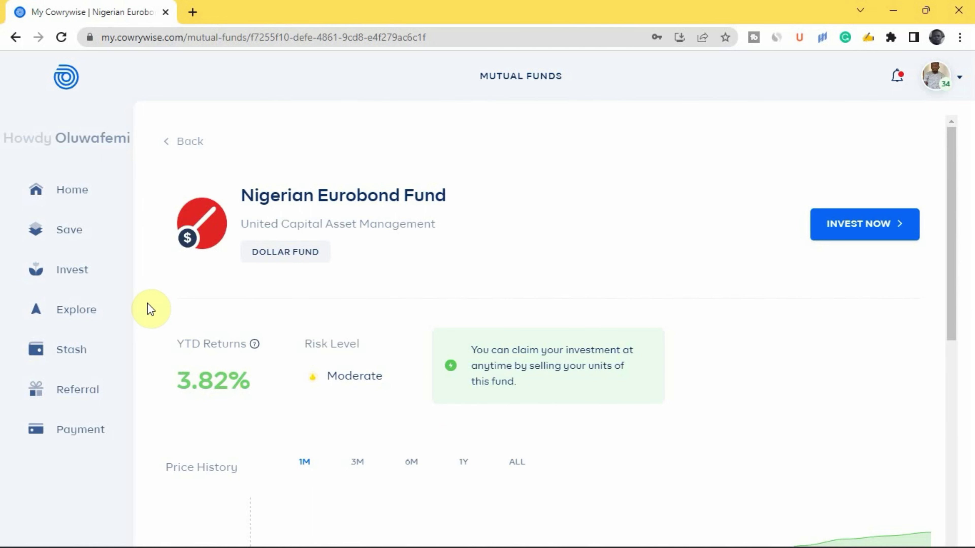
pyautogui.click(176, 149)
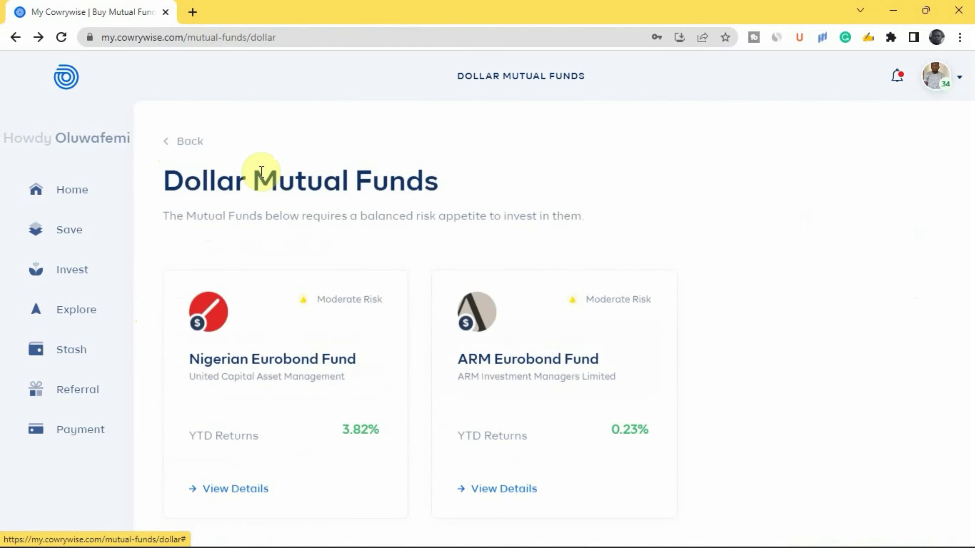
pyautogui.click(185, 146)
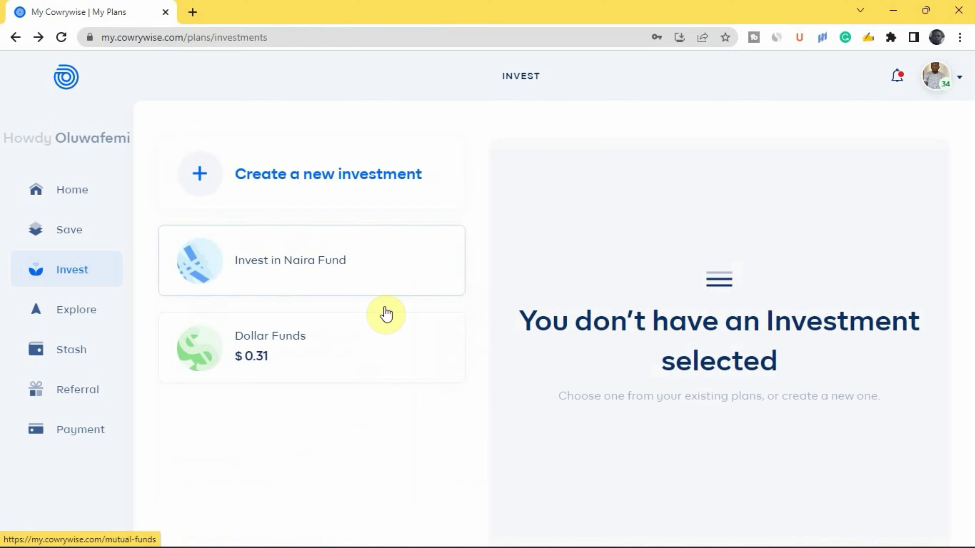
# Start a new investment in Naira Mutual Funds and look through the listed funds and their returns
pyautogui.click(331, 180)
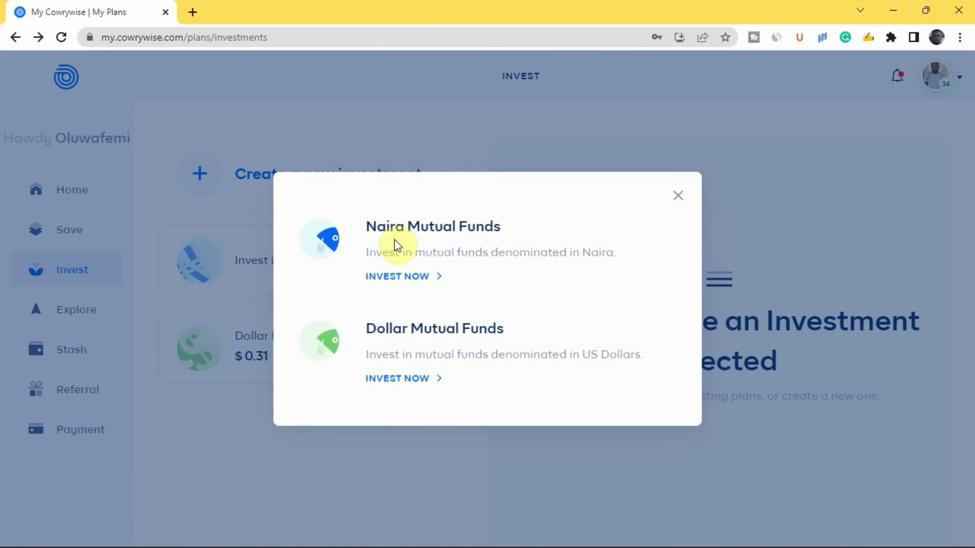
pyautogui.click(422, 277)
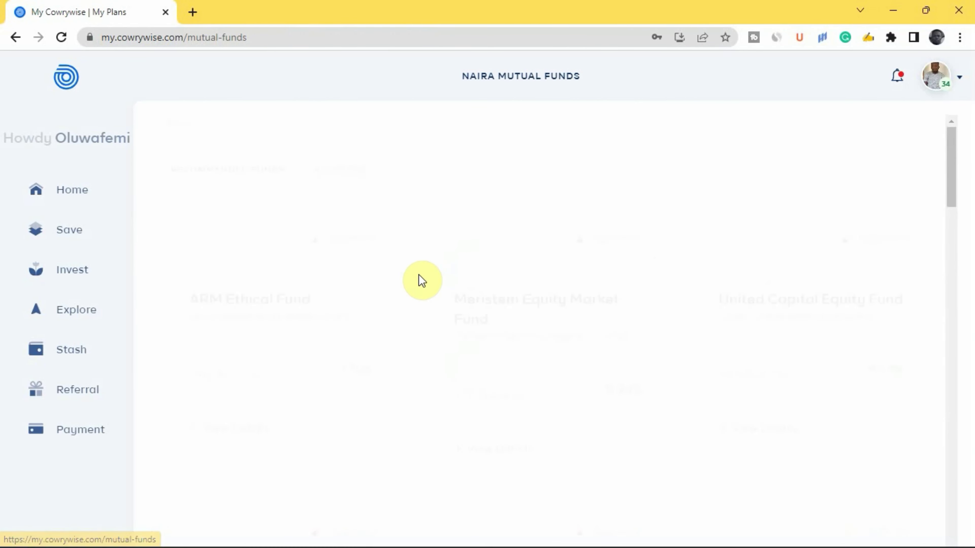
pyautogui.scroll(-3, 320, 239)
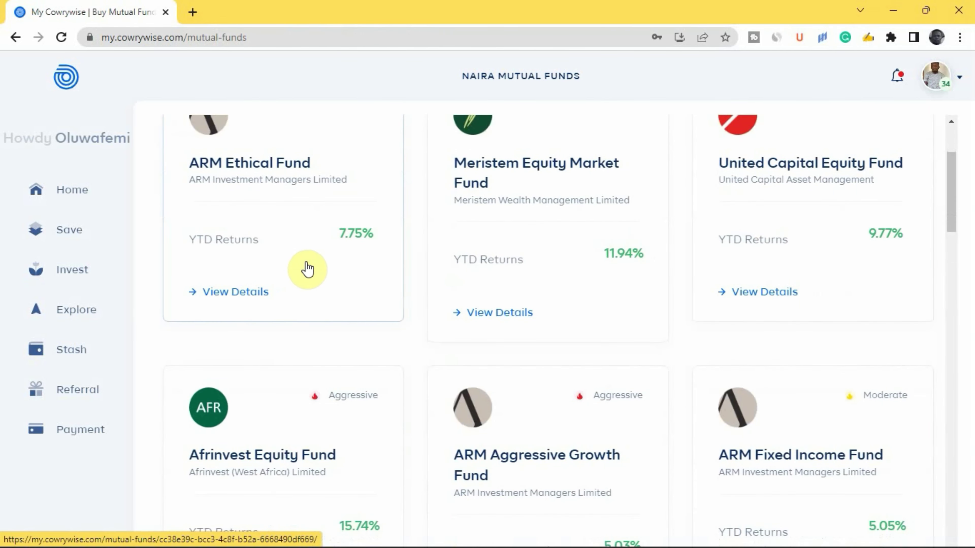
pyautogui.scroll(2, 350, 254)
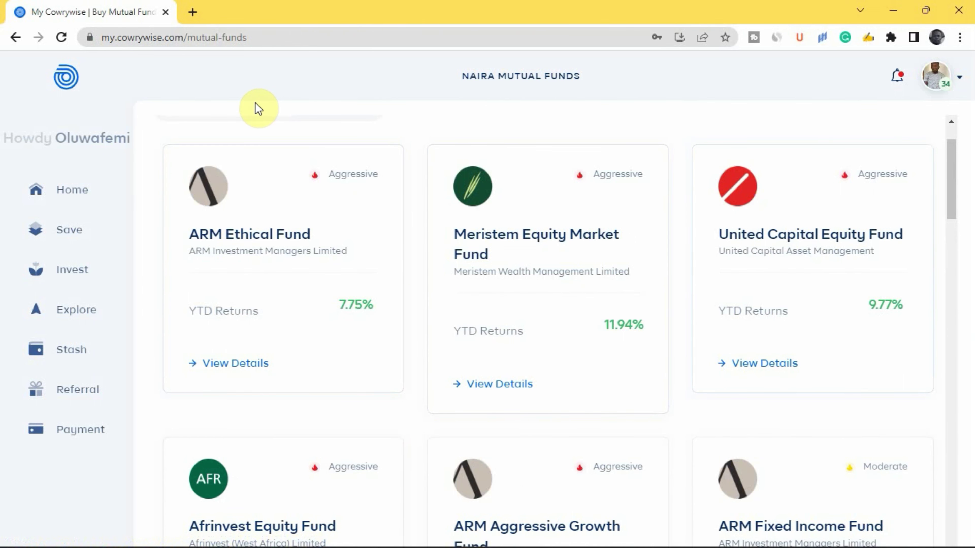
# Open the Stash wallet and examine its transfer destinations
pyautogui.click(60, 358)
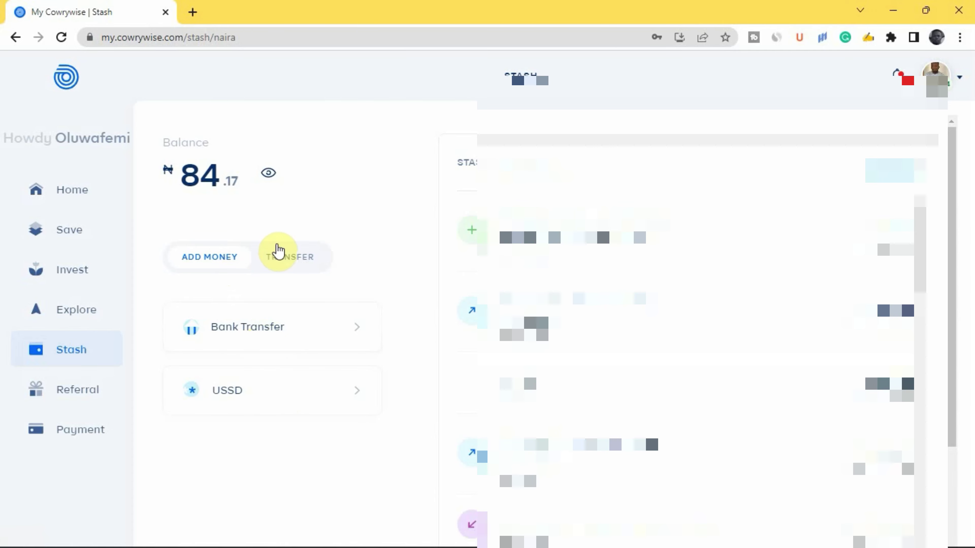
pyautogui.click(301, 265)
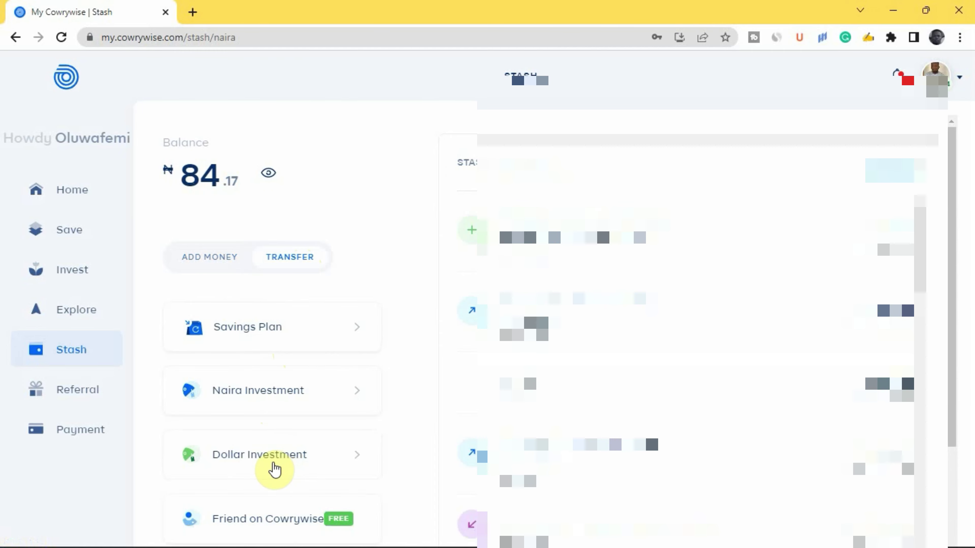
pyautogui.scroll(-3, 291, 464)
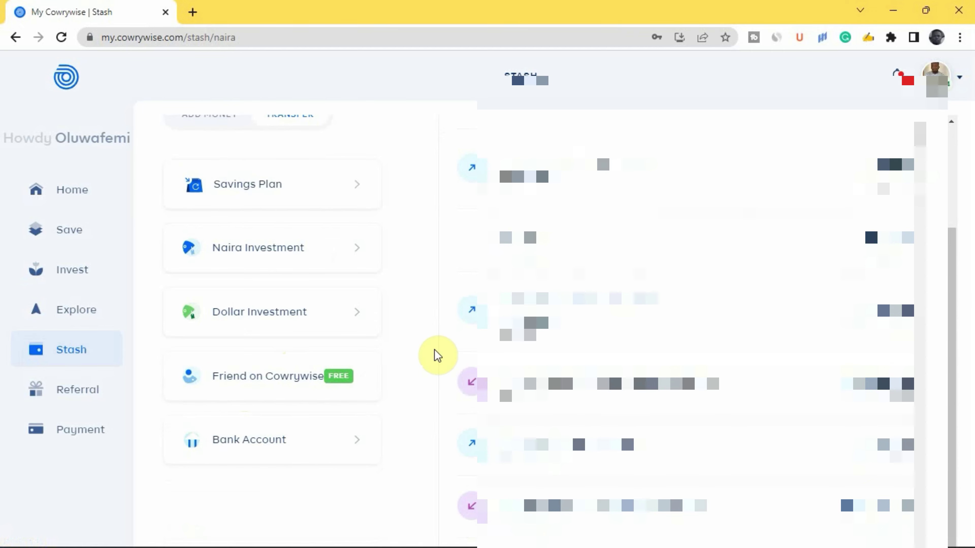
pyautogui.scroll(3, 426, 352)
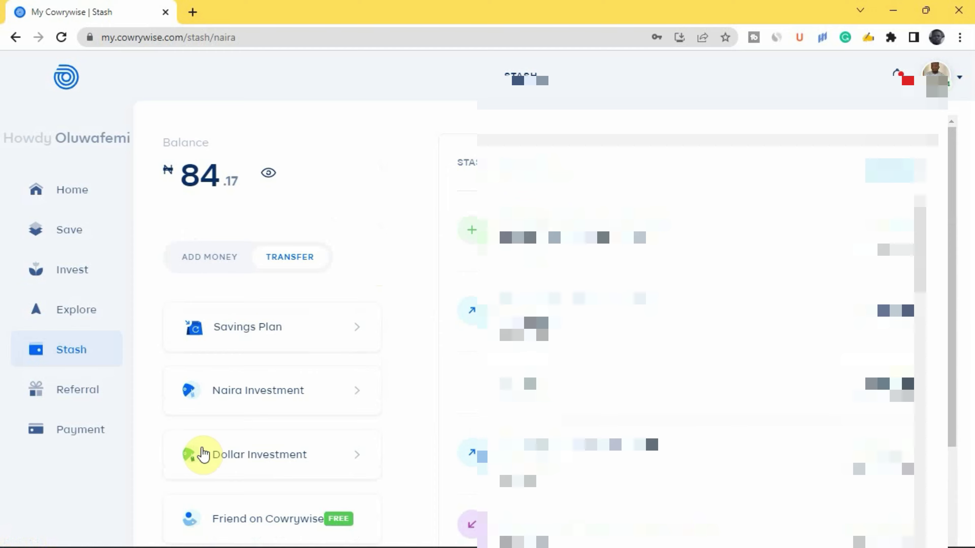
# View and close the referral fee-waiver offer, and show the bank accounts saved under the payment methods
pyautogui.click(74, 402)
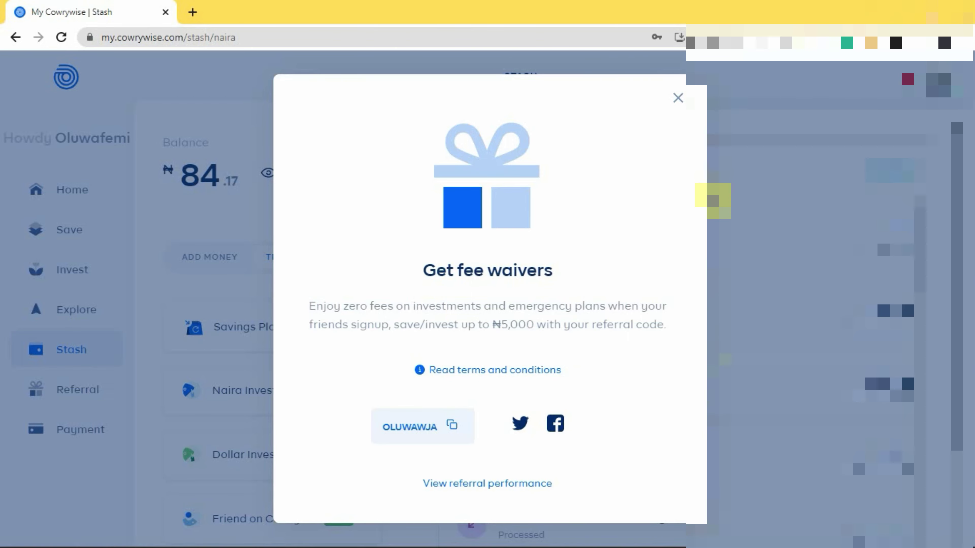
pyautogui.click(679, 99)
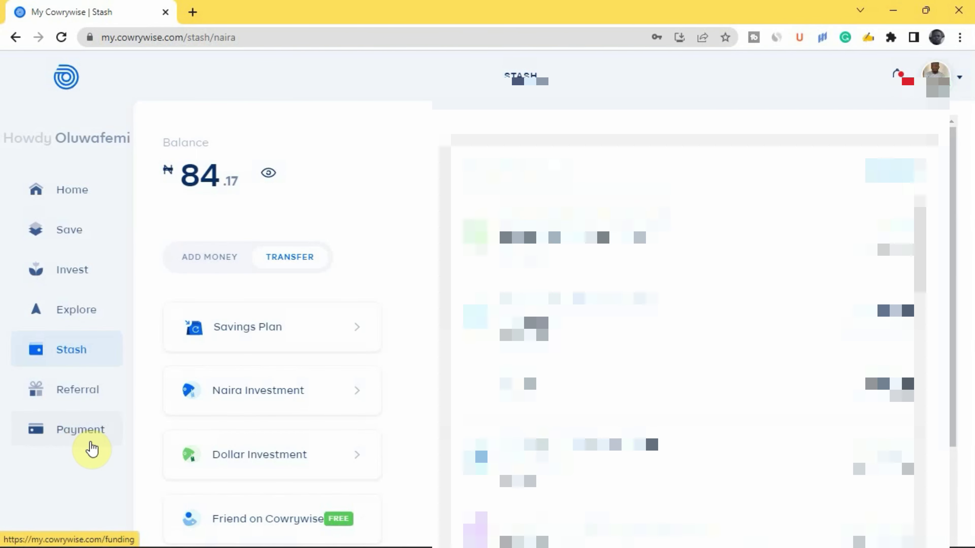
pyautogui.click(76, 436)
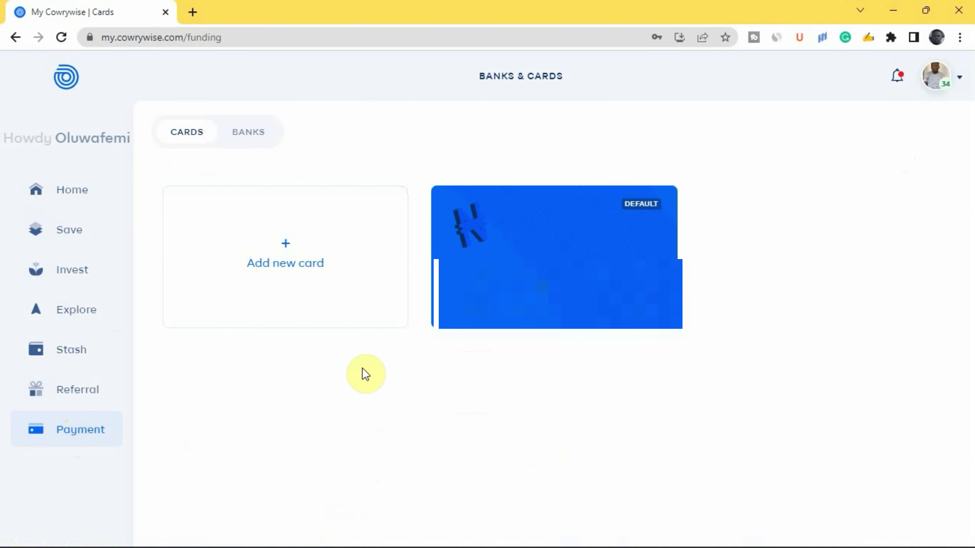
pyautogui.click(248, 141)
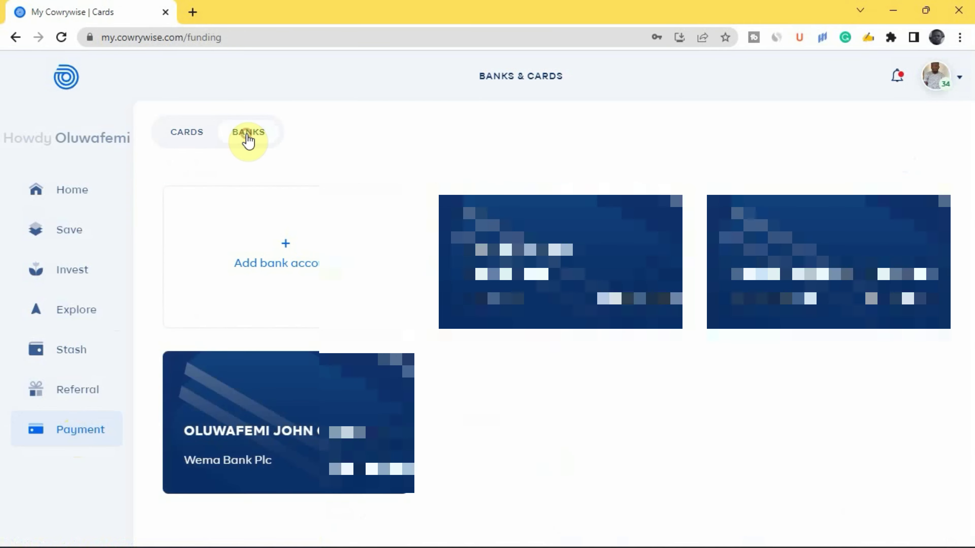